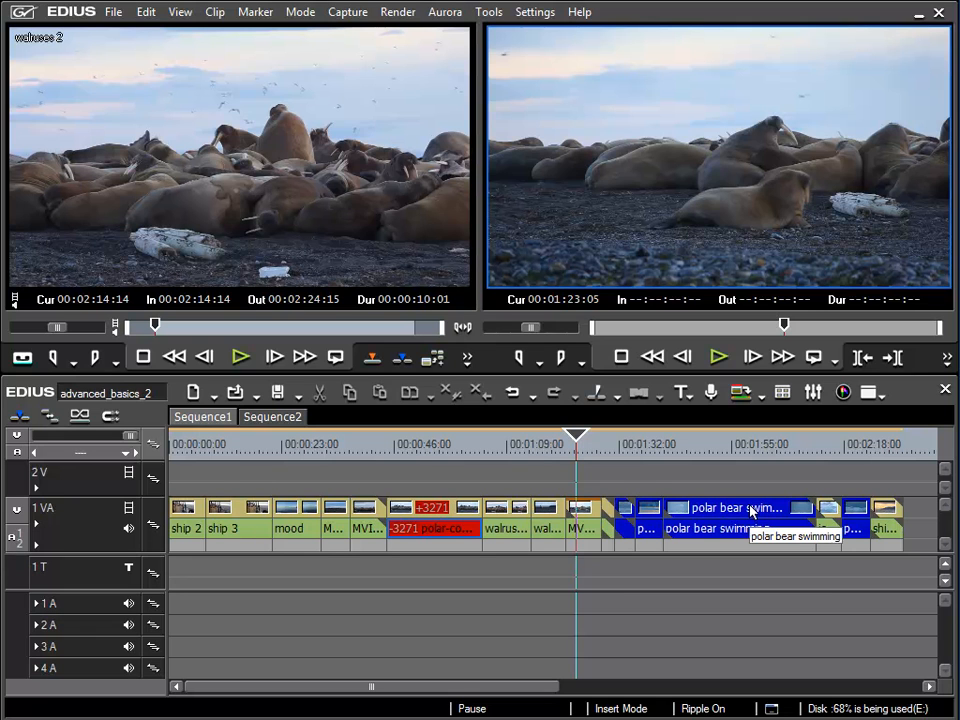
# Step: Try moving the polar bear swimming clip right after ship 2 in Insert Mode and again in Overwrite Mode, undoing each move
pyautogui.moveTo(753, 513); pyautogui.dragTo(292, 516)
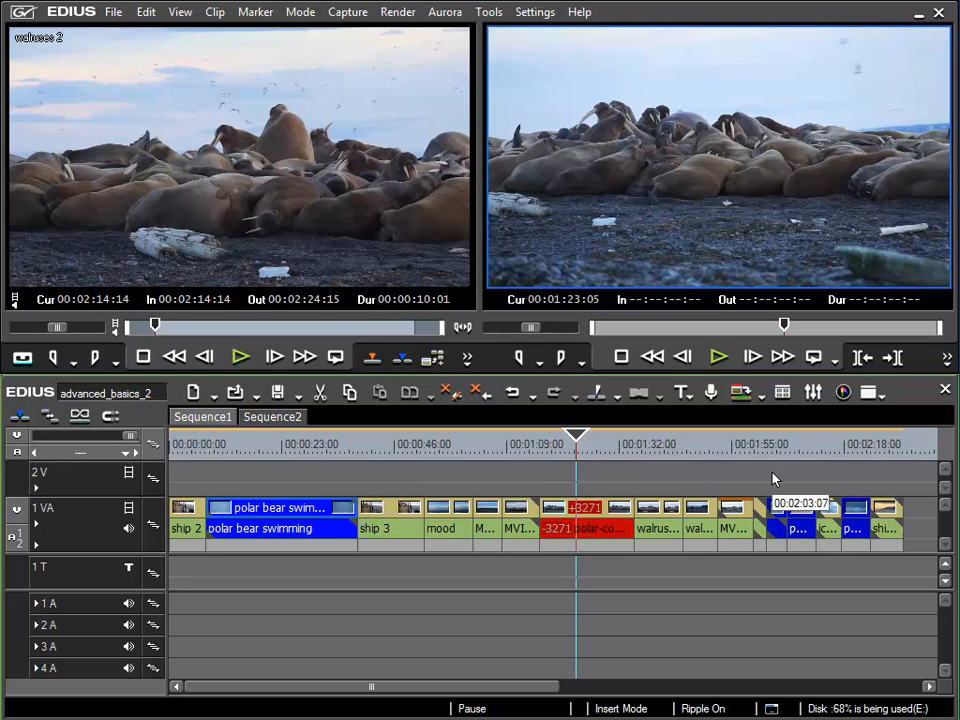
pyautogui.click(512, 393)
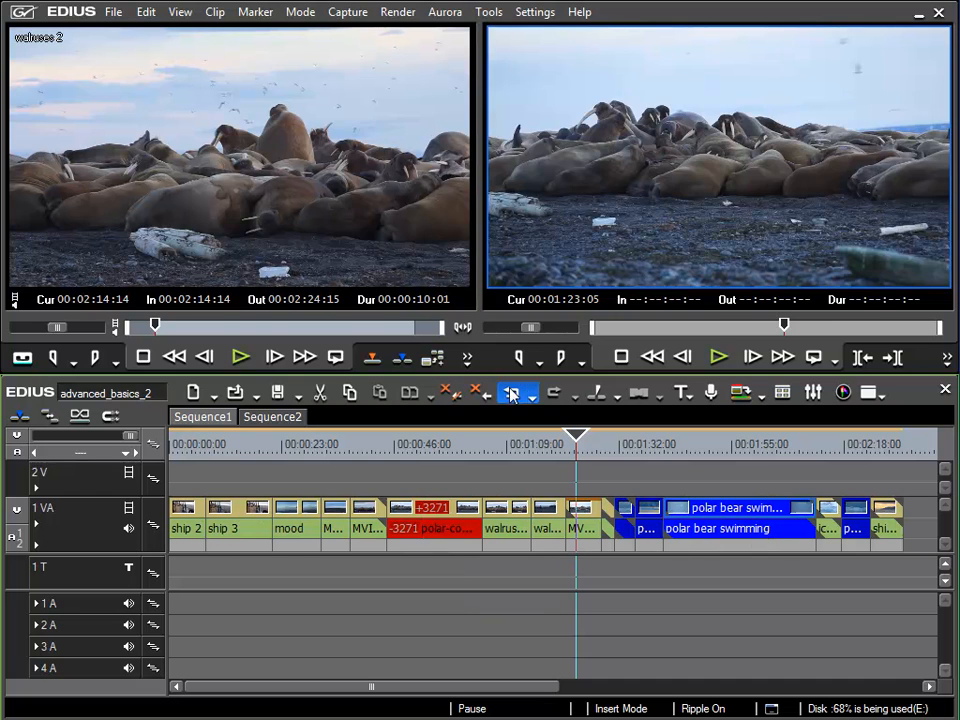
pyautogui.click(26, 420)
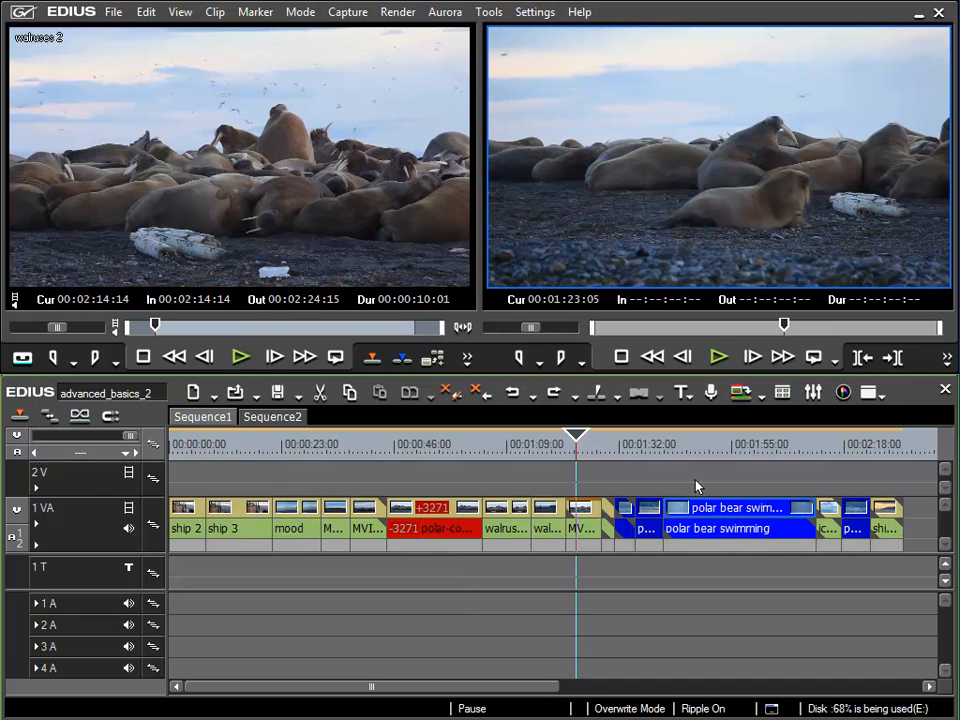
pyautogui.moveTo(758, 515); pyautogui.dragTo(308, 525)
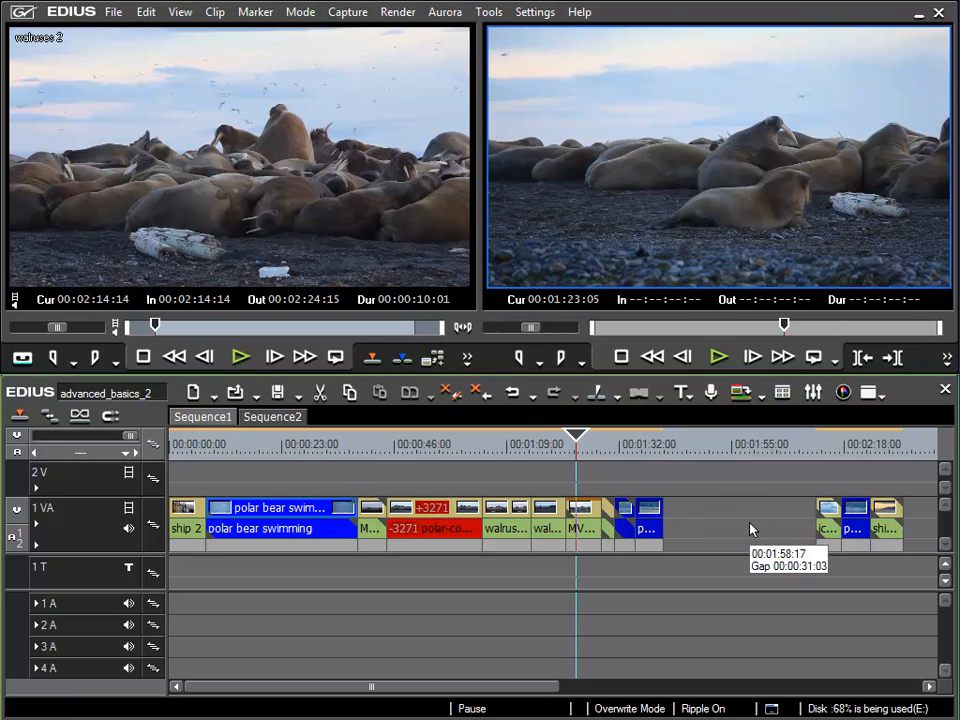
pyautogui.click(510, 395)
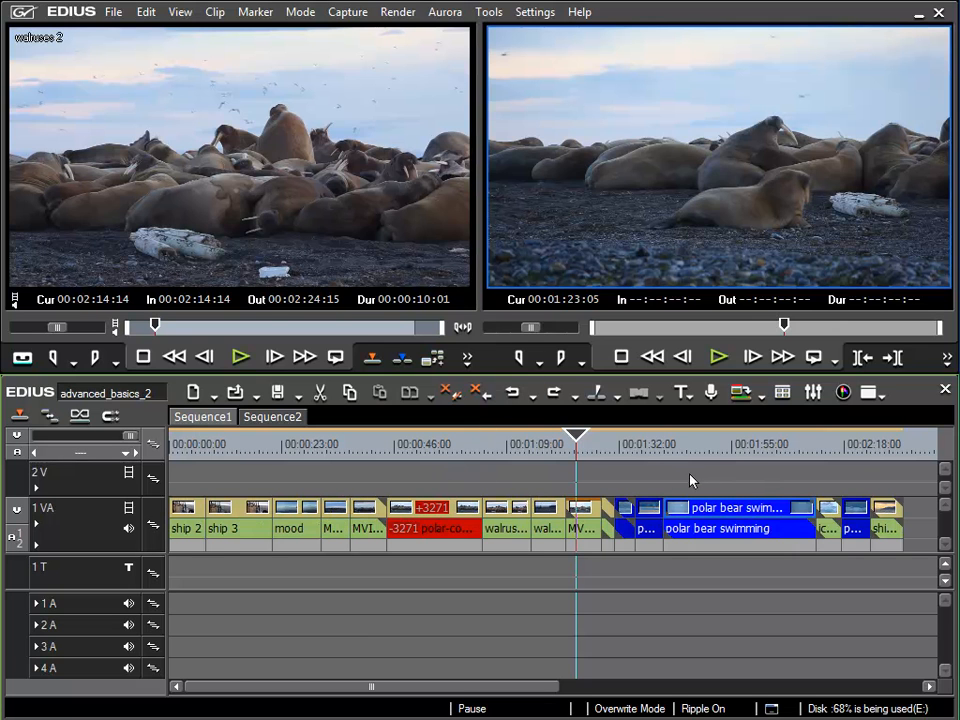
# Step: In Insert Mode, try moving the polar bear swimming clip and its three neighbouring clips between ship 2 and ship 3, and undo the move
pyautogui.click(20, 417)
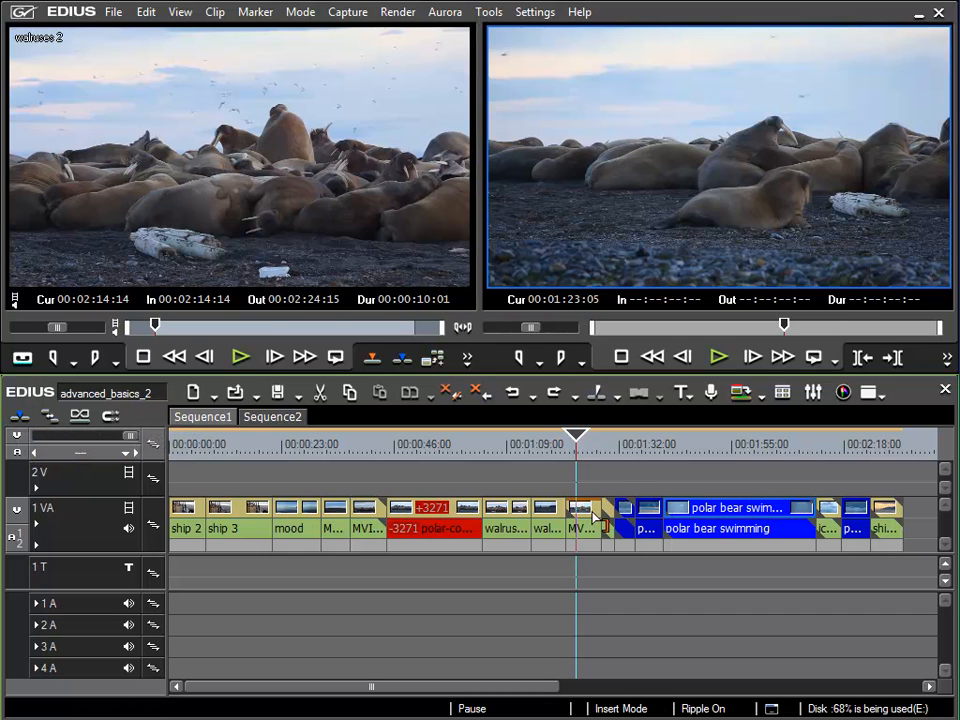
pyautogui.moveTo(648, 478); pyautogui.dragTo(815, 557)
pyautogui.moveTo(708, 512); pyautogui.dragTo(315, 518)
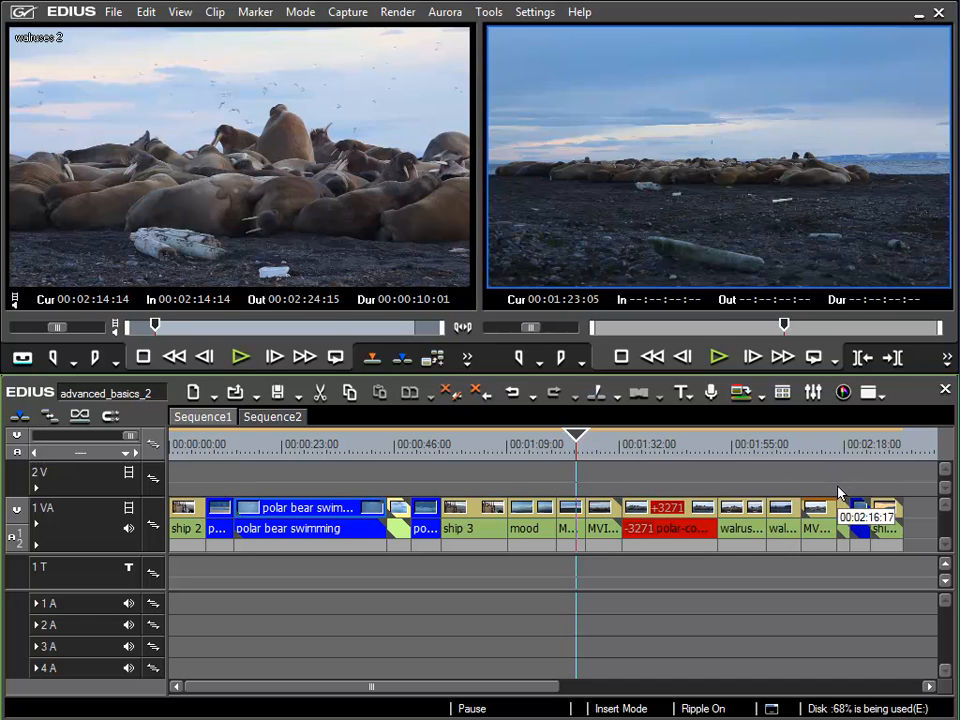
pyautogui.click(511, 392)
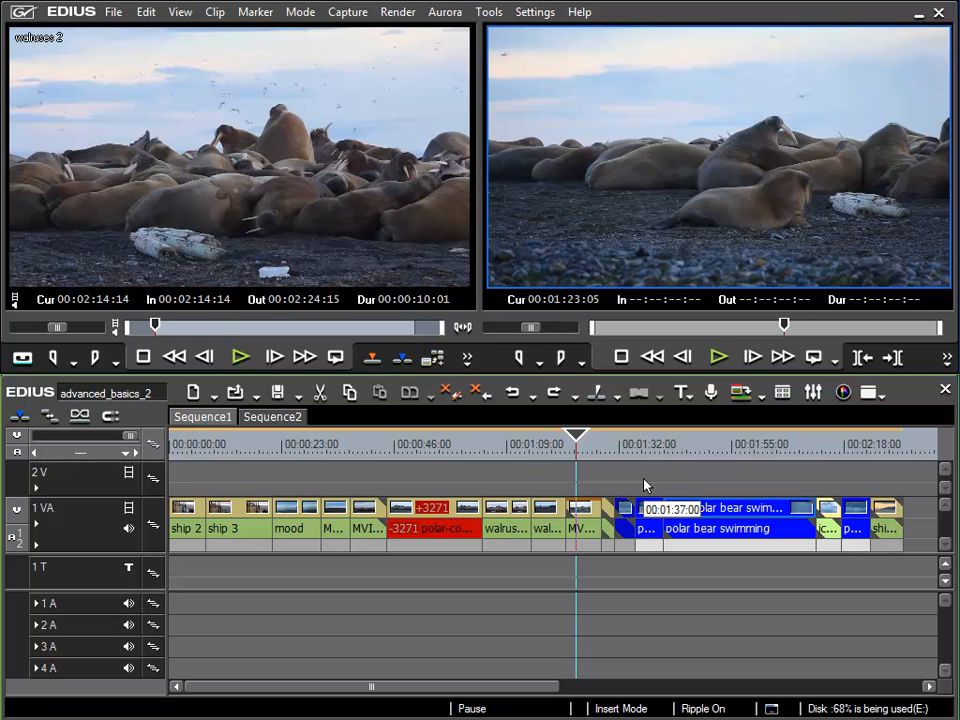
pyautogui.moveTo(129, 436)
pyautogui.mouseDown()
pyautogui.moveTo(78, 437)
pyautogui.moveTo(141, 435)
pyautogui.mouseUp()
pyautogui.click(136, 453)
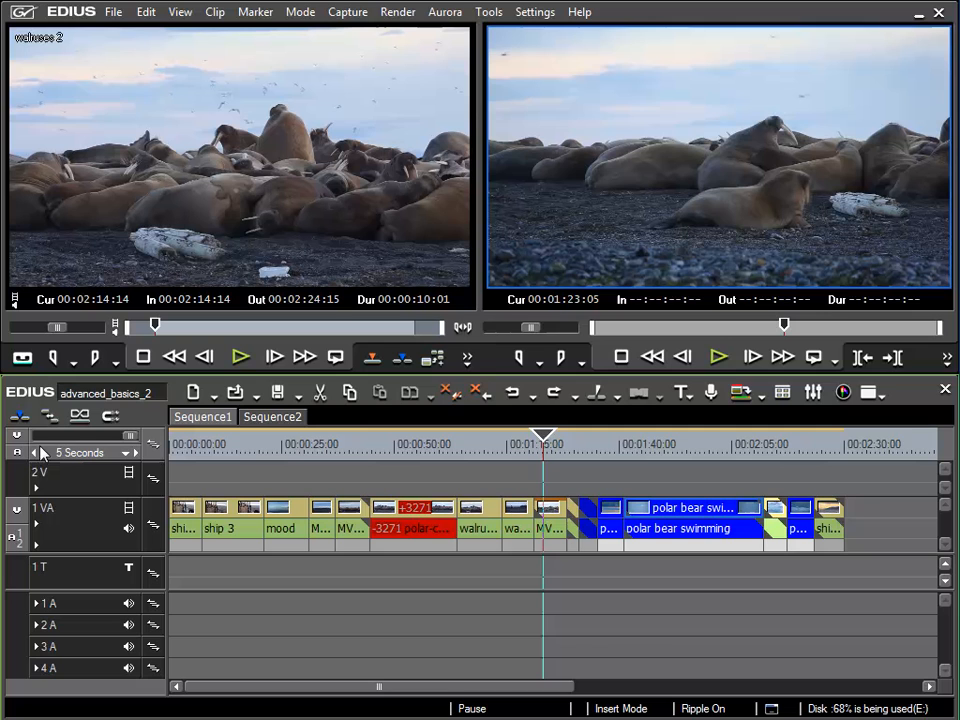
pyautogui.click(136, 453)
pyautogui.click(136, 453)
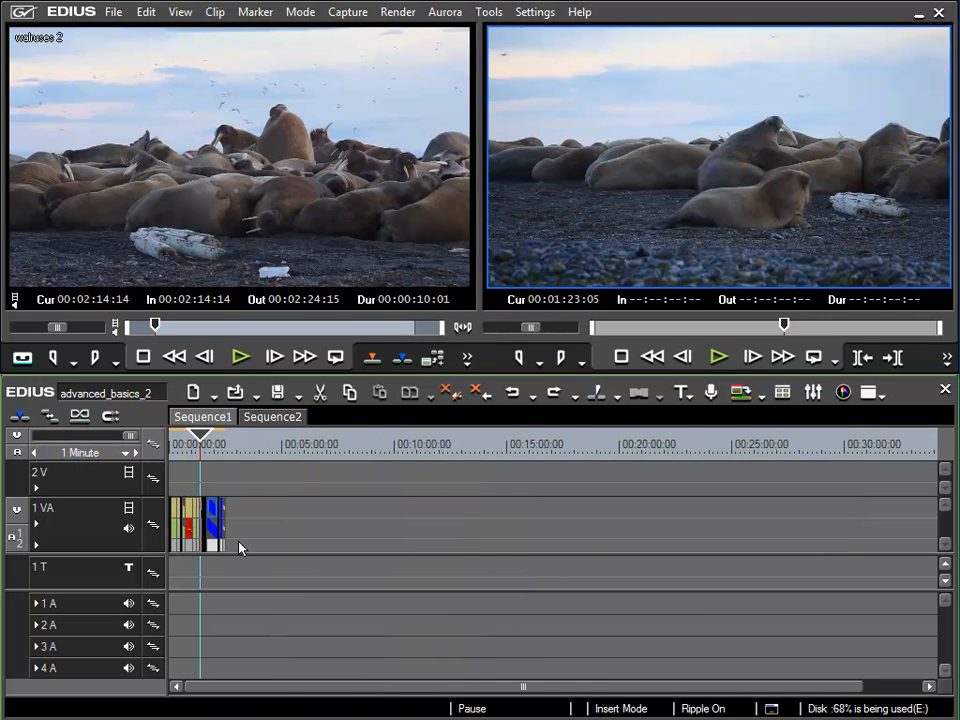
pyautogui.click(184, 482)
pyautogui.click(190, 518)
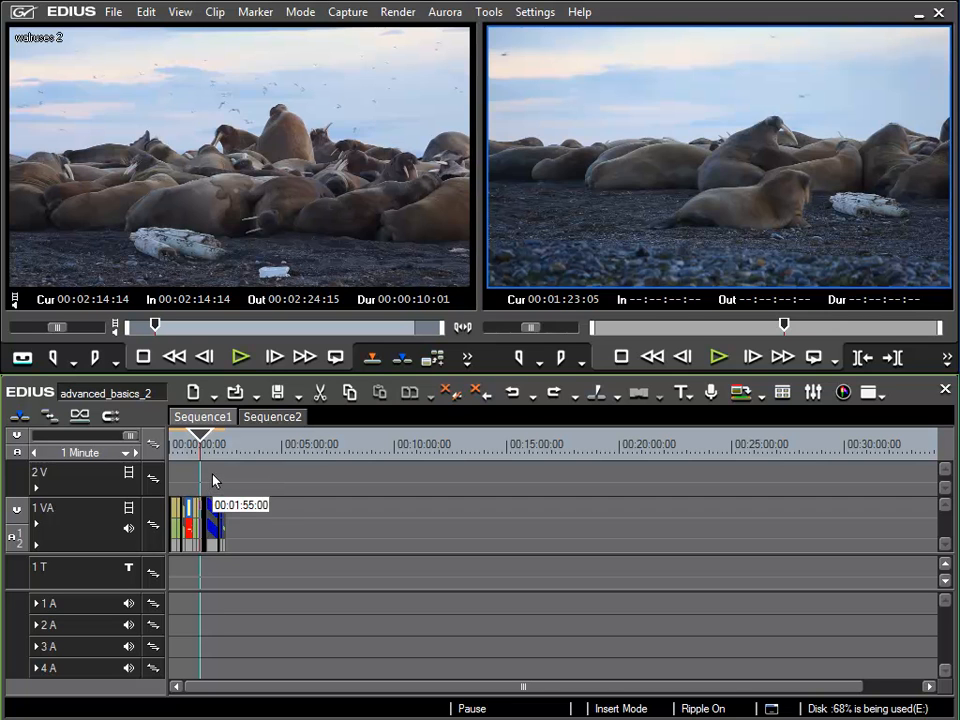
pyautogui.moveTo(213, 487); pyautogui.dragTo(174, 535)
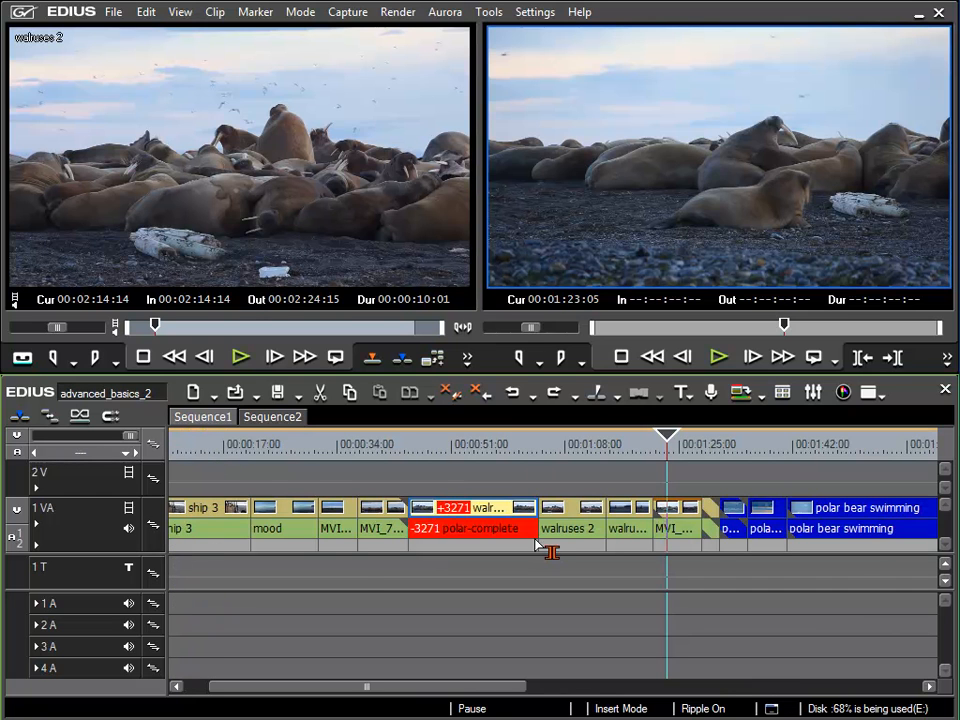
# Step: Cut the polar bear swimming clip out of track 1 VA with a normal, non-ripple Cut
pyautogui.moveTo(448, 686); pyautogui.dragTo(573, 686)
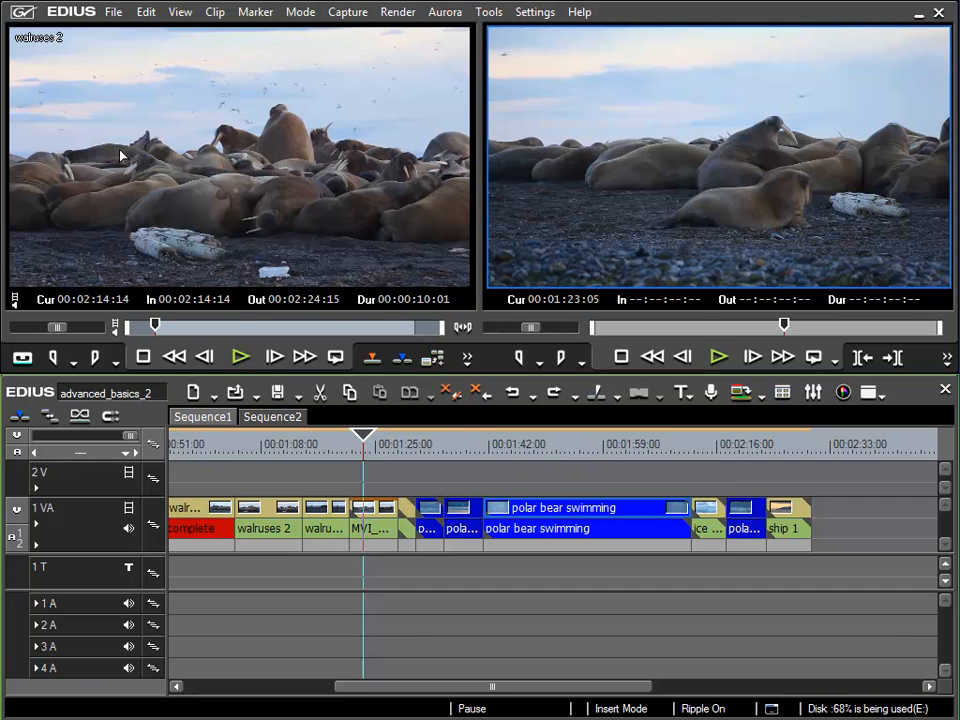
pyautogui.click(146, 22)
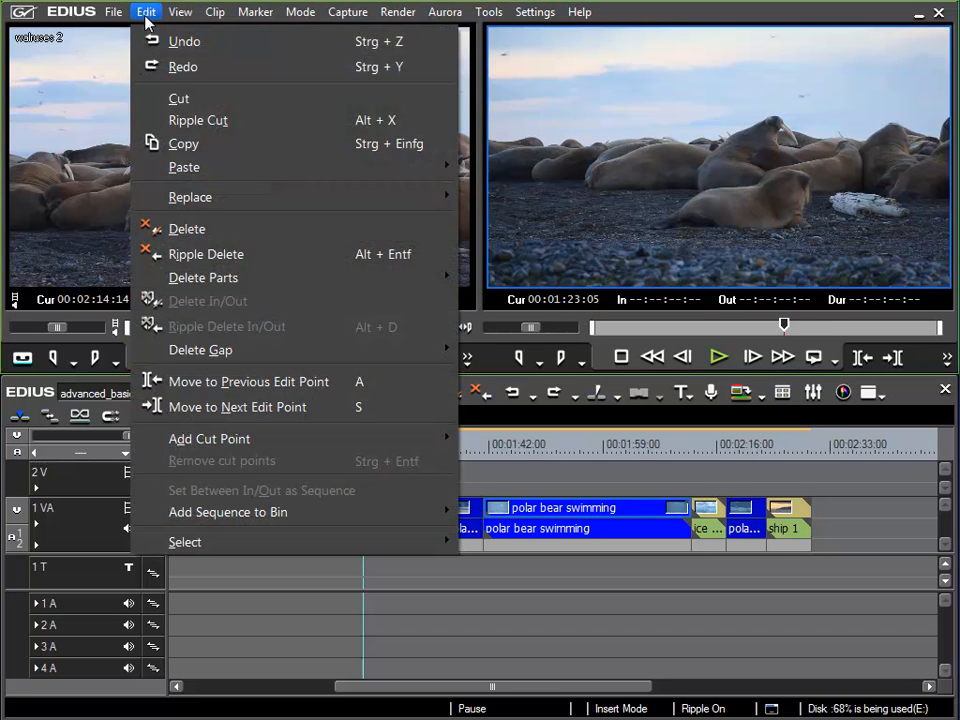
pyautogui.click(232, 102)
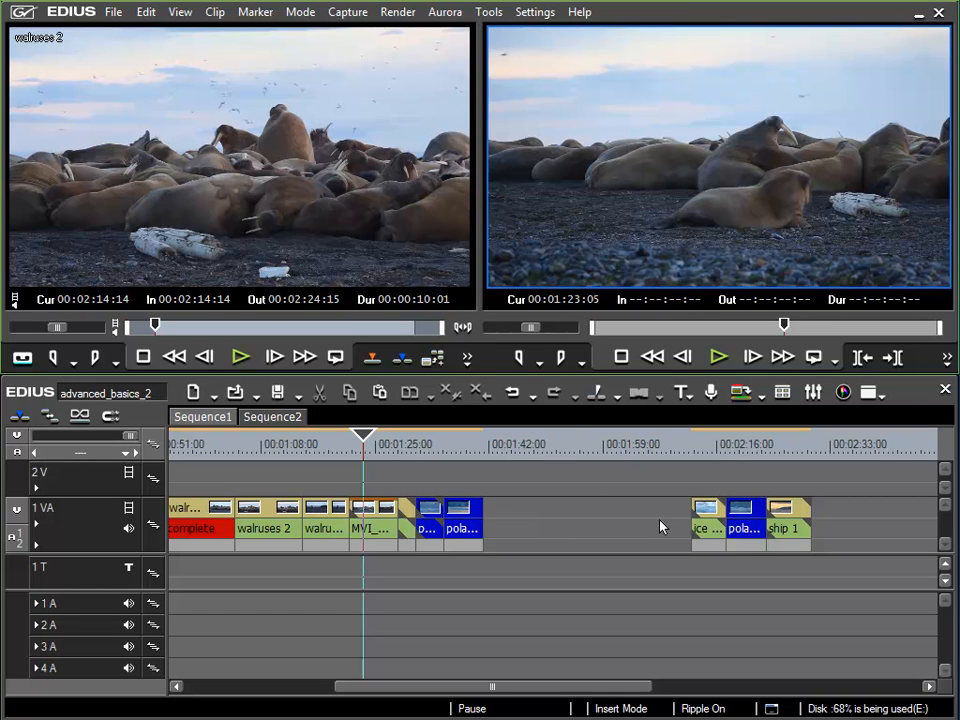
# Step: Try pasting the cut polar bear swimming clip at the start of the timeline, and undo the paste and the cut
pyautogui.moveTo(661, 528)
pyautogui.moveTo(546, 687); pyautogui.dragTo(332, 687)
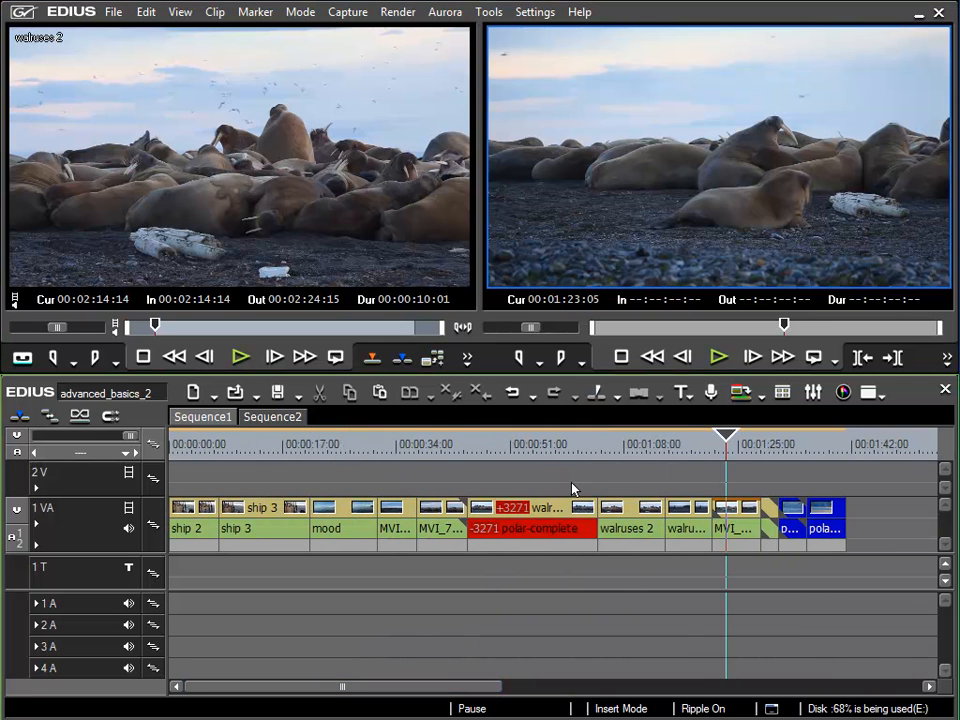
pyautogui.moveTo(452, 461); pyautogui.dragTo(175, 452)
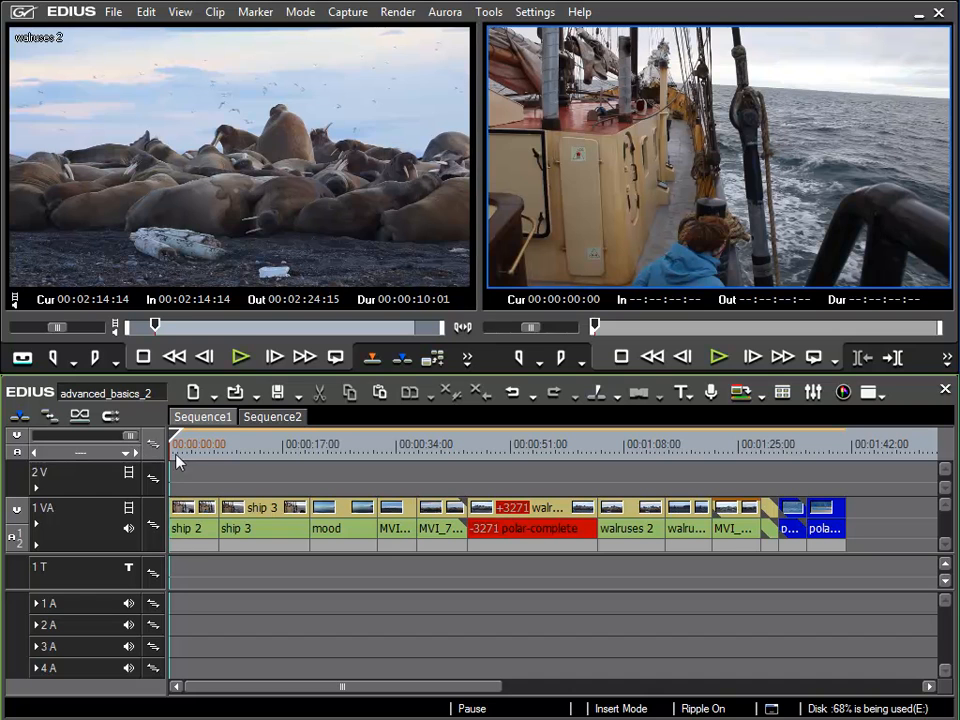
pyautogui.click(152, 13)
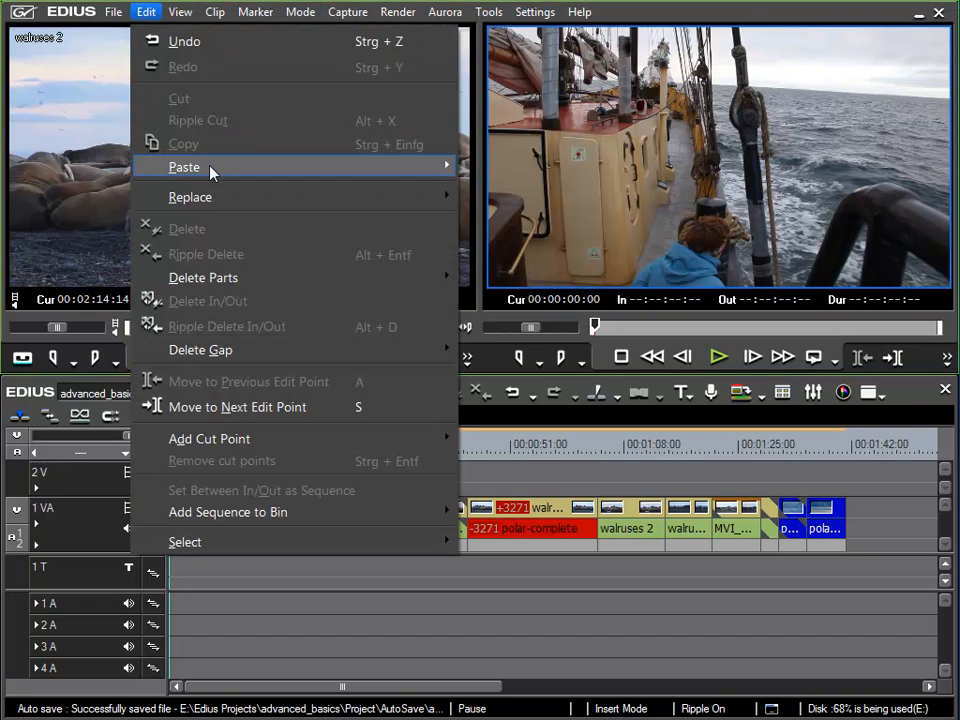
pyautogui.moveTo(210, 165)
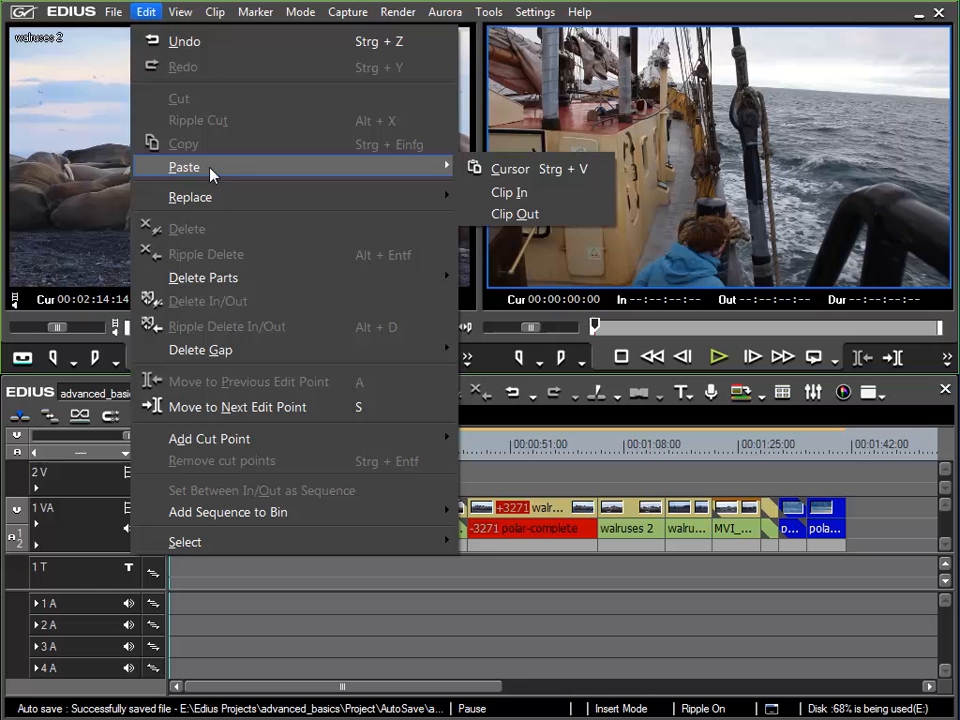
pyautogui.click(546, 172)
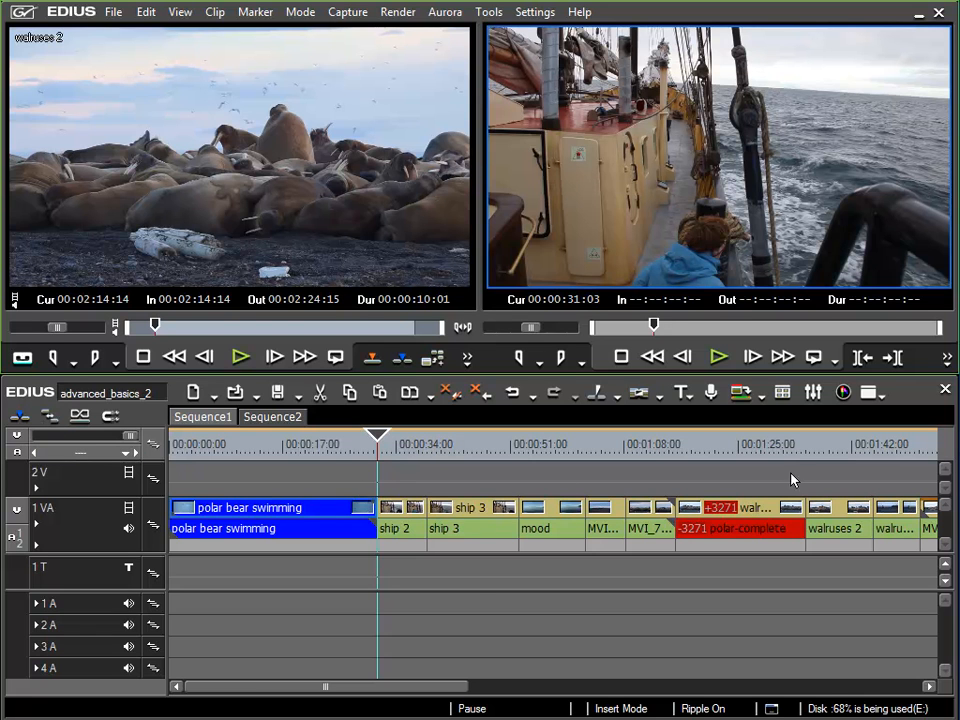
pyautogui.moveTo(412, 688); pyautogui.dragTo(628, 676)
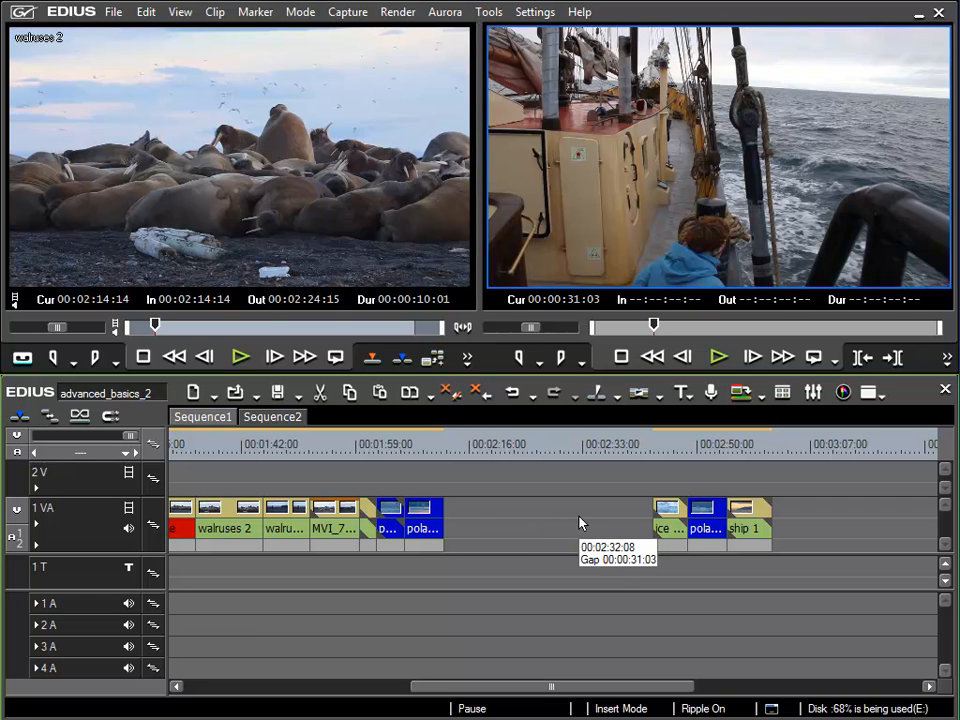
pyautogui.click(513, 394)
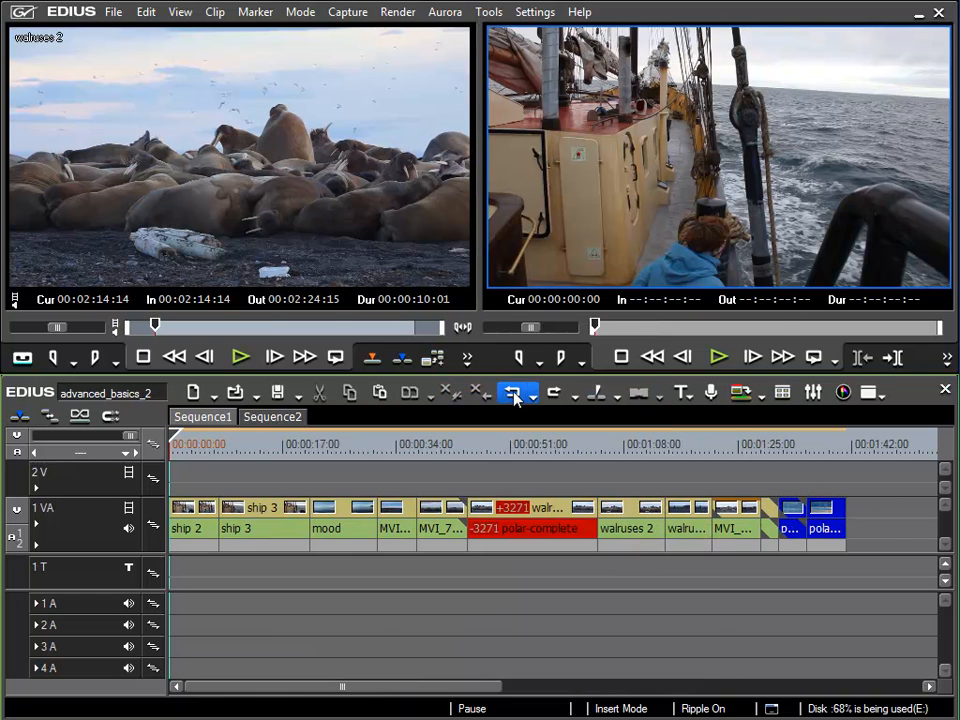
# Step: Ripple cut the polar bear swimming clip from track 1 VA
pyautogui.moveTo(374, 690); pyautogui.dragTo(532, 688)
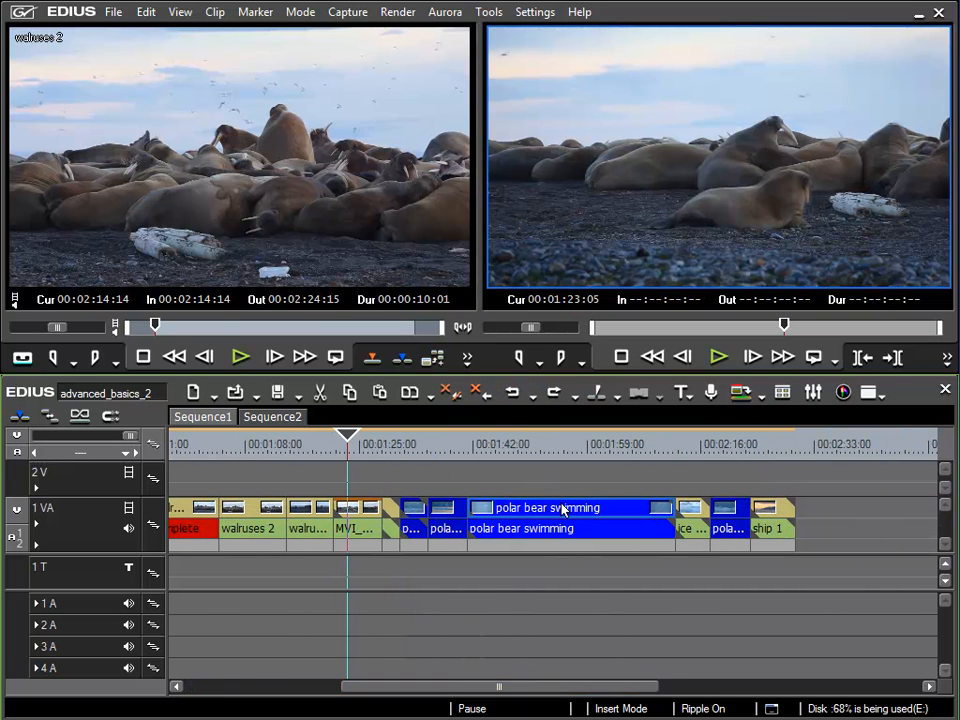
pyautogui.click(148, 12)
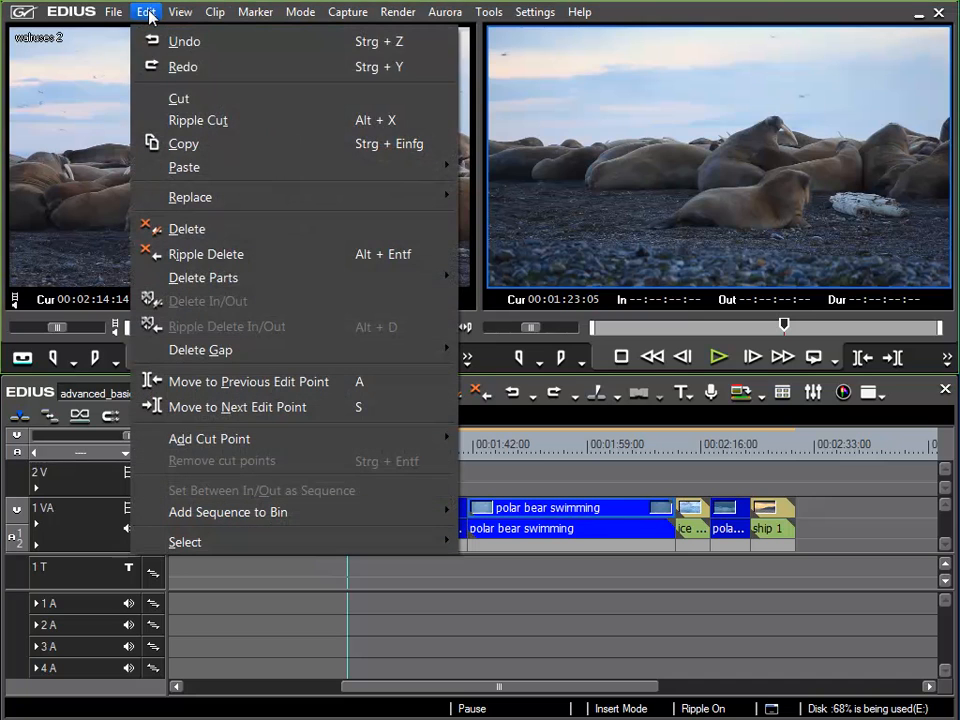
pyautogui.click(241, 122)
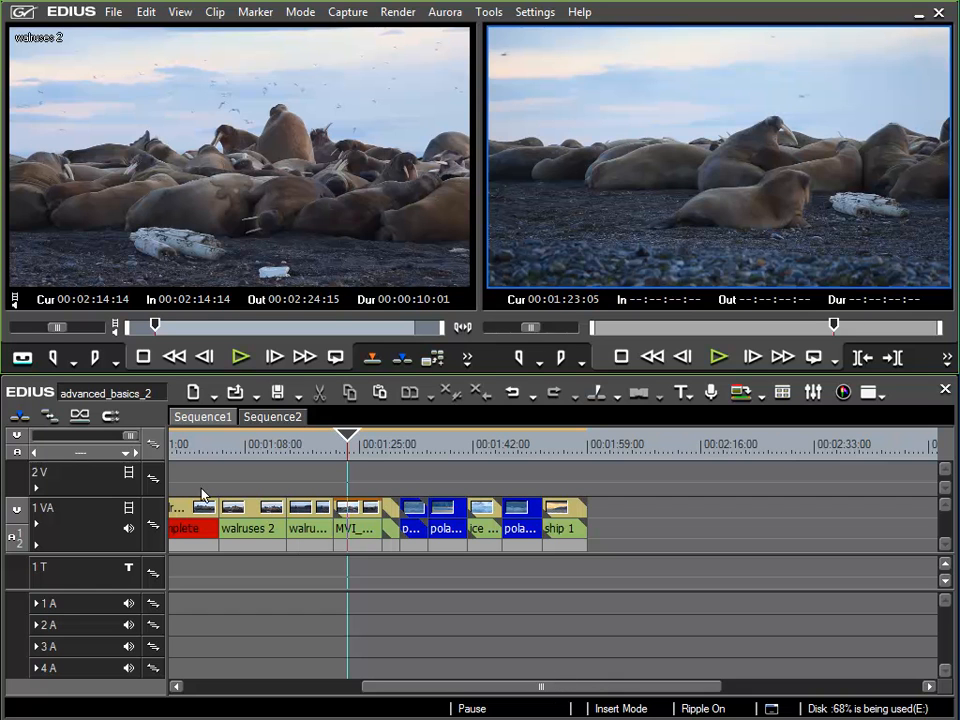
# Step: Try pasting the polar bear swimming clip far beyond the last clip, at 00:13:28:19, and undo the paste
pyautogui.click(137, 453)
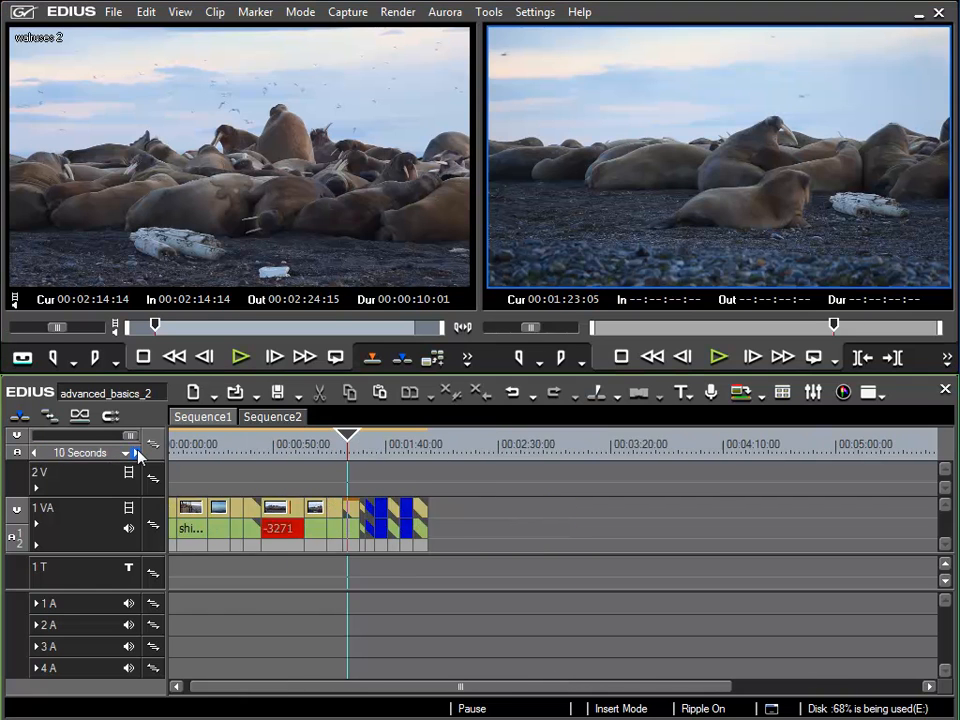
pyautogui.click(137, 453)
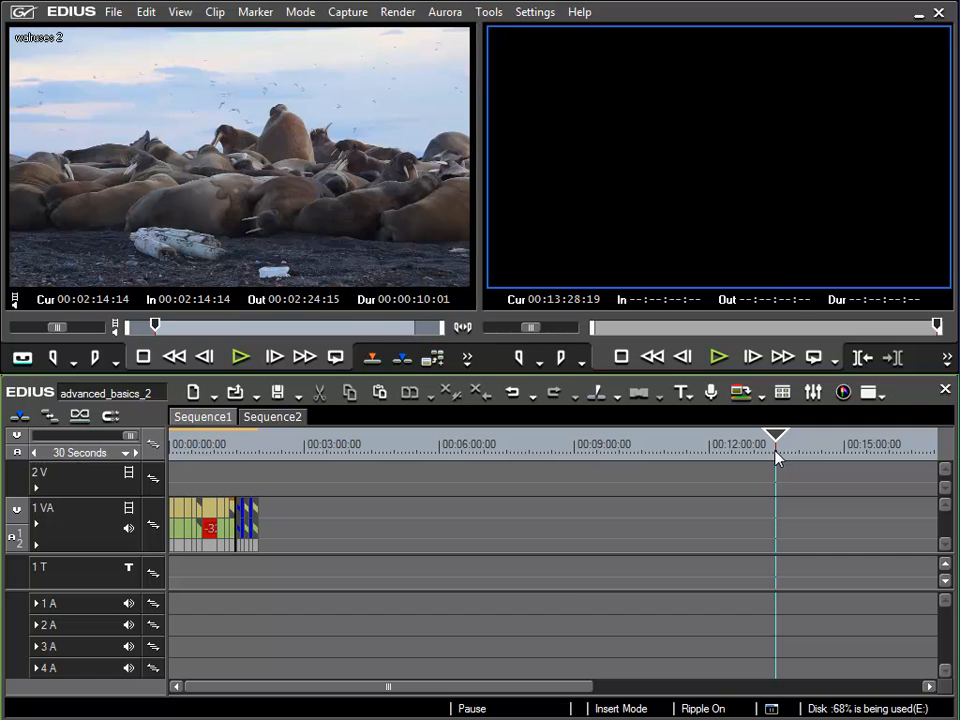
pyautogui.click(36, 453)
pyautogui.click(36, 453)
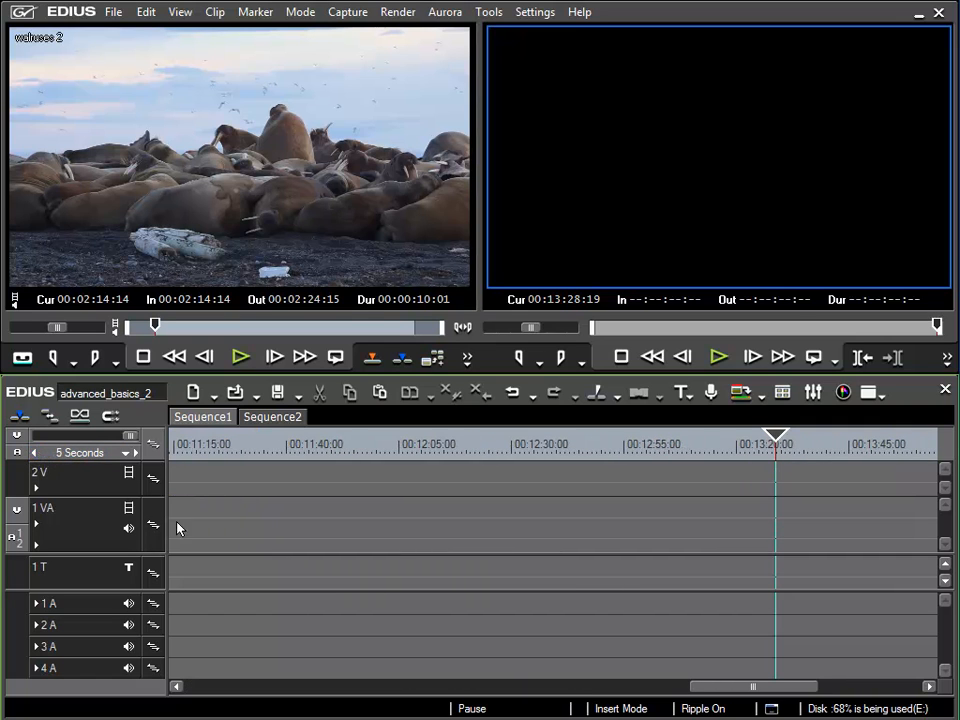
pyautogui.click(147, 14)
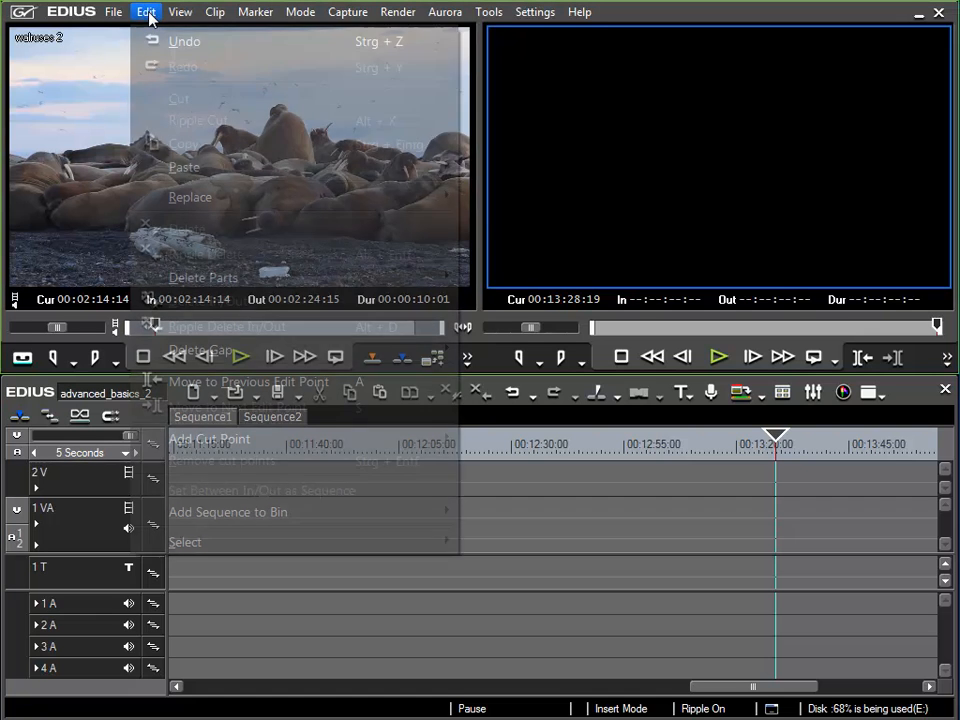
pyautogui.moveTo(414, 180)
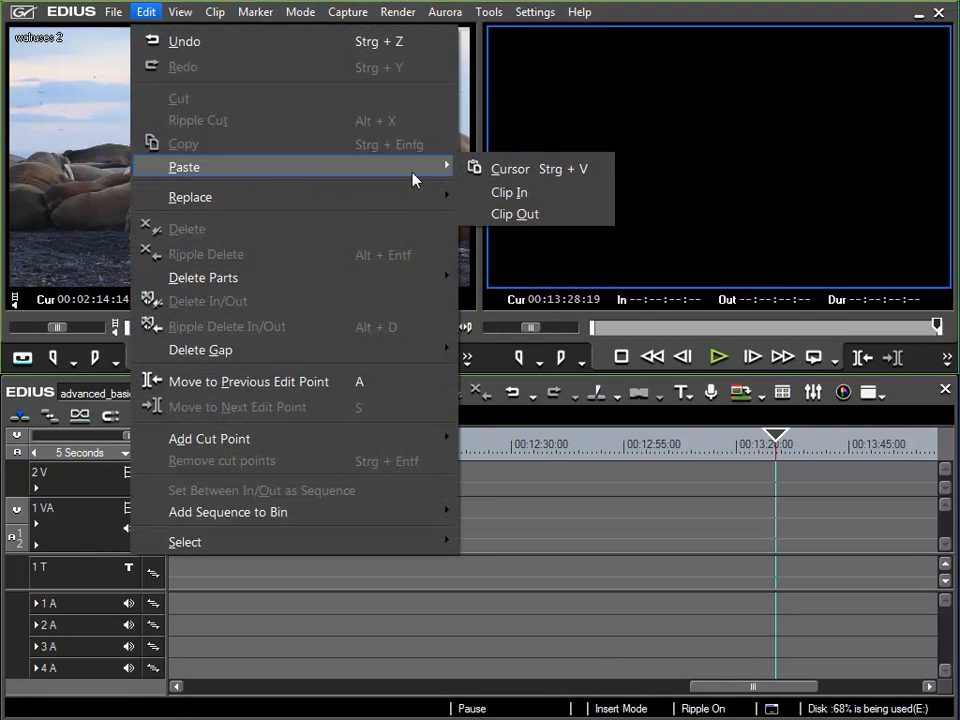
pyautogui.click(521, 169)
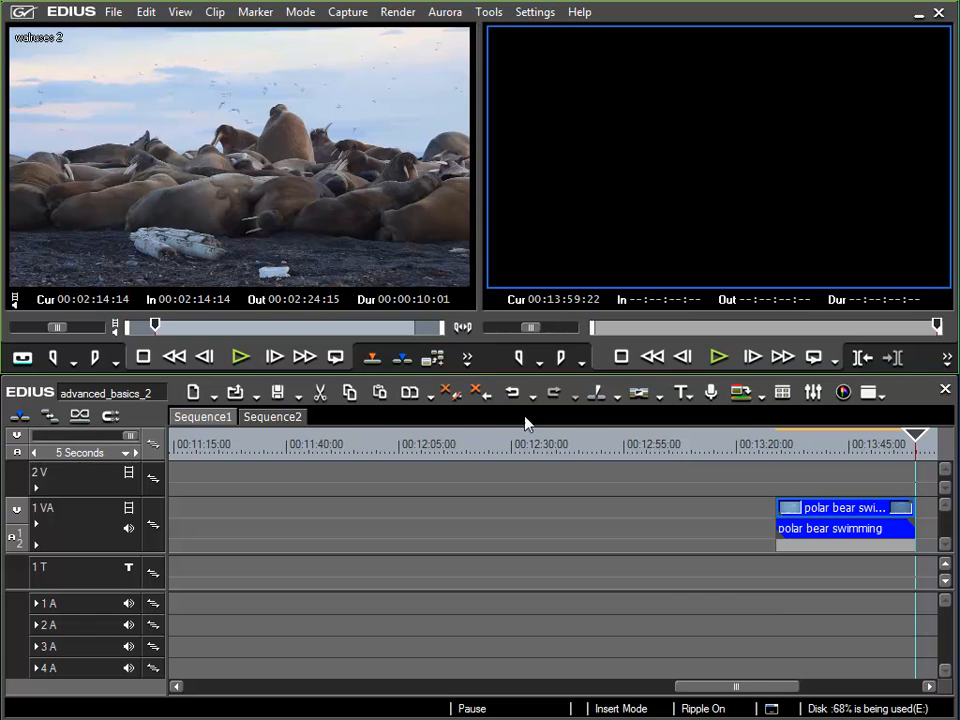
pyautogui.click(512, 392)
# Step: Try pasting the polar bear swimming clip between ship 2 and ship 3 at 00:00:07:12, and undo the paste and the ripple cut
pyautogui.moveTo(760, 686); pyautogui.dragTo(206, 690)
pyautogui.moveTo(214, 443)
pyautogui.mouseDown()
pyautogui.moveTo(193, 443)
pyautogui.moveTo(201, 443)
pyautogui.mouseUp()
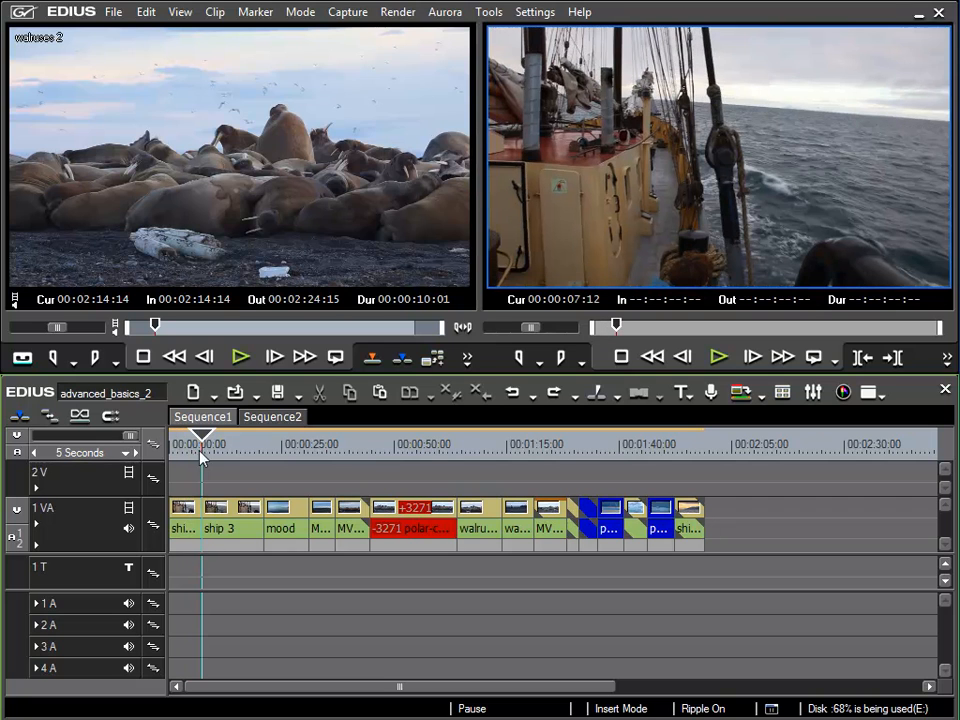
pyautogui.click(146, 12)
pyautogui.moveTo(154, 166)
pyautogui.click(472, 167)
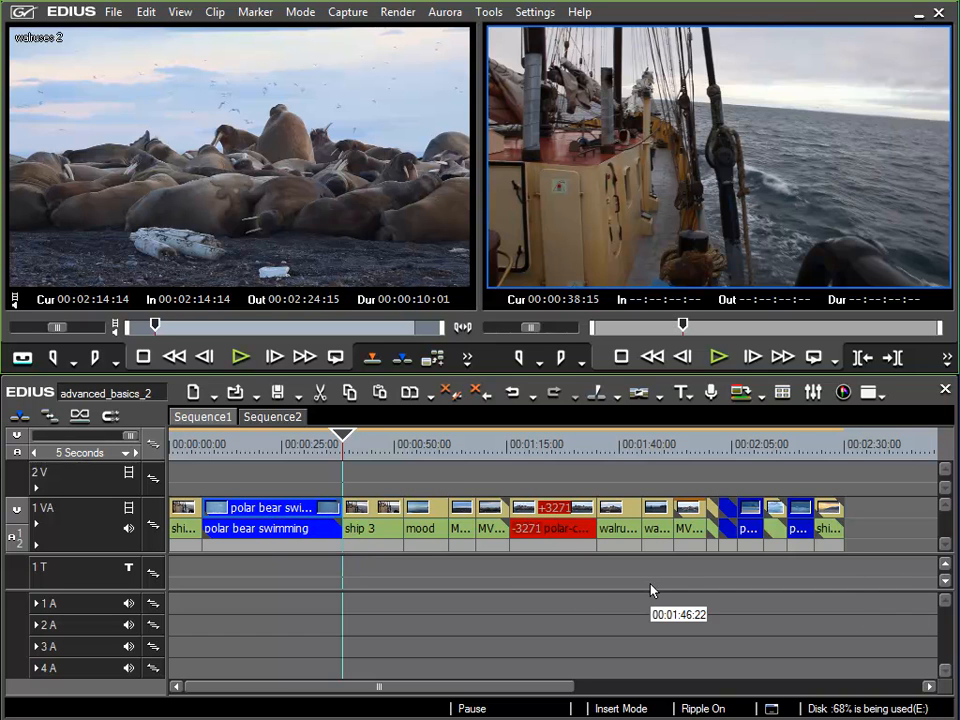
pyautogui.click(506, 392)
pyautogui.click(506, 392)
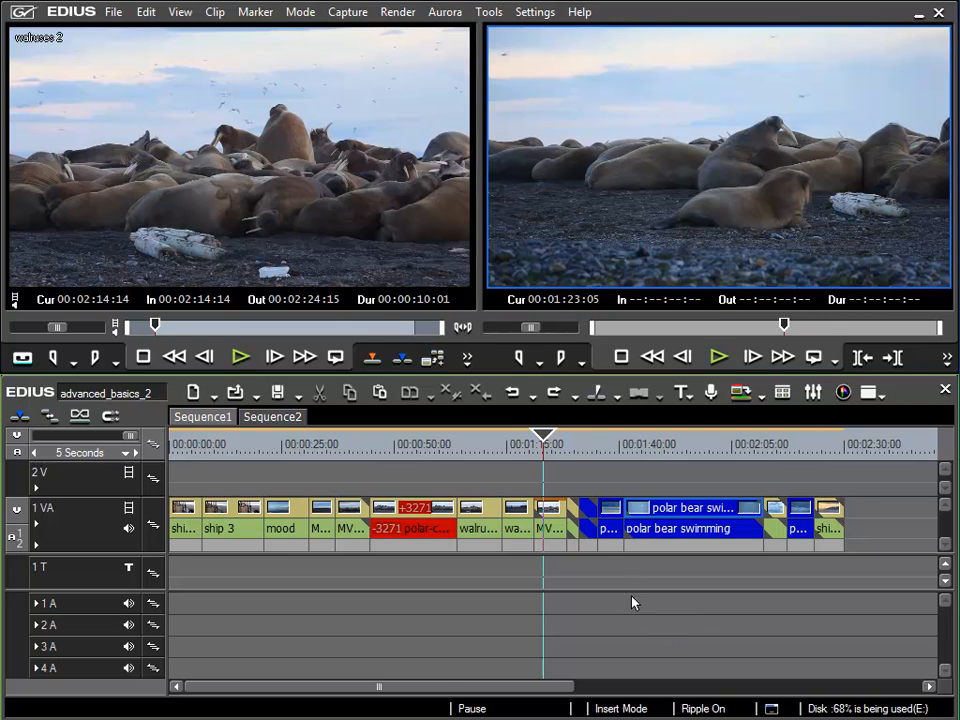
# Step: Ripple cut the group of five neighbouring clips around polar bear swimming, up to the last ship 1 clip
pyautogui.moveTo(580, 462); pyautogui.dragTo(807, 563)
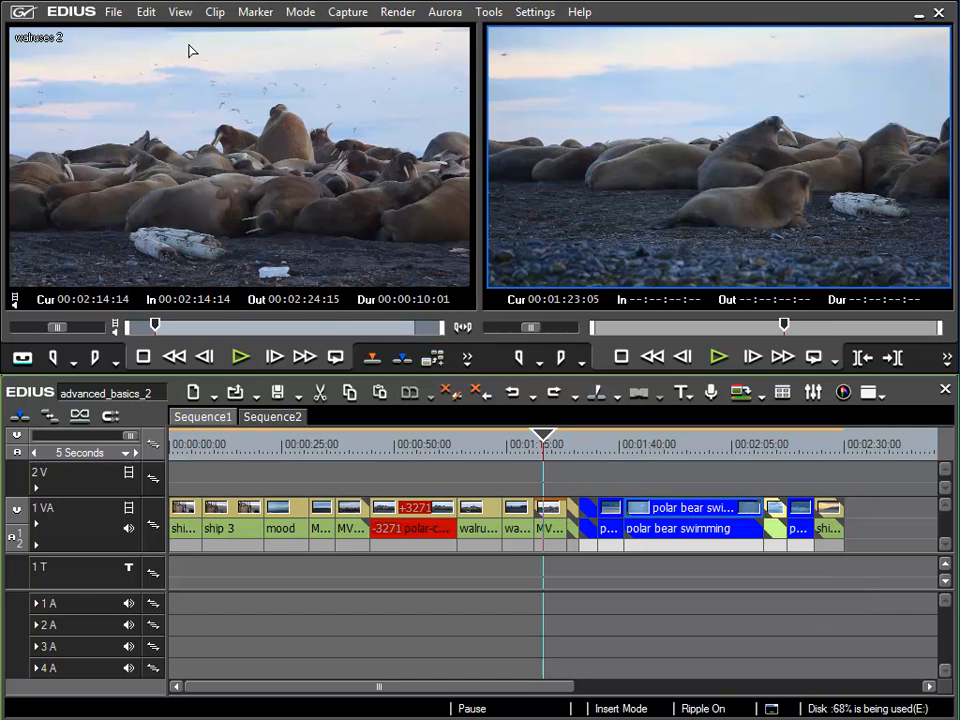
pyautogui.click(147, 14)
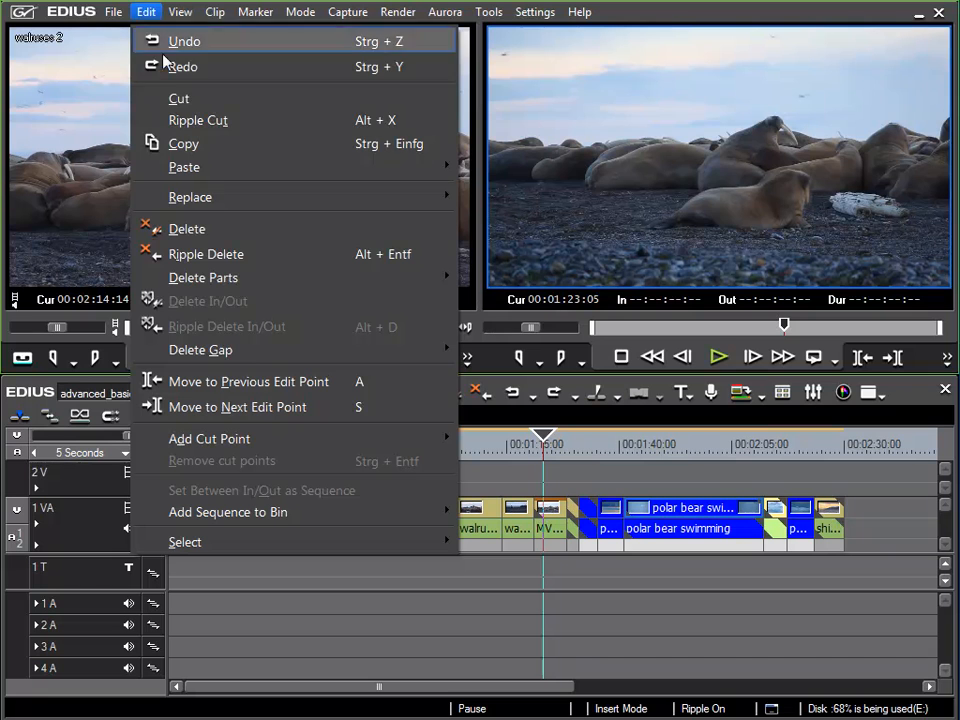
pyautogui.click(213, 124)
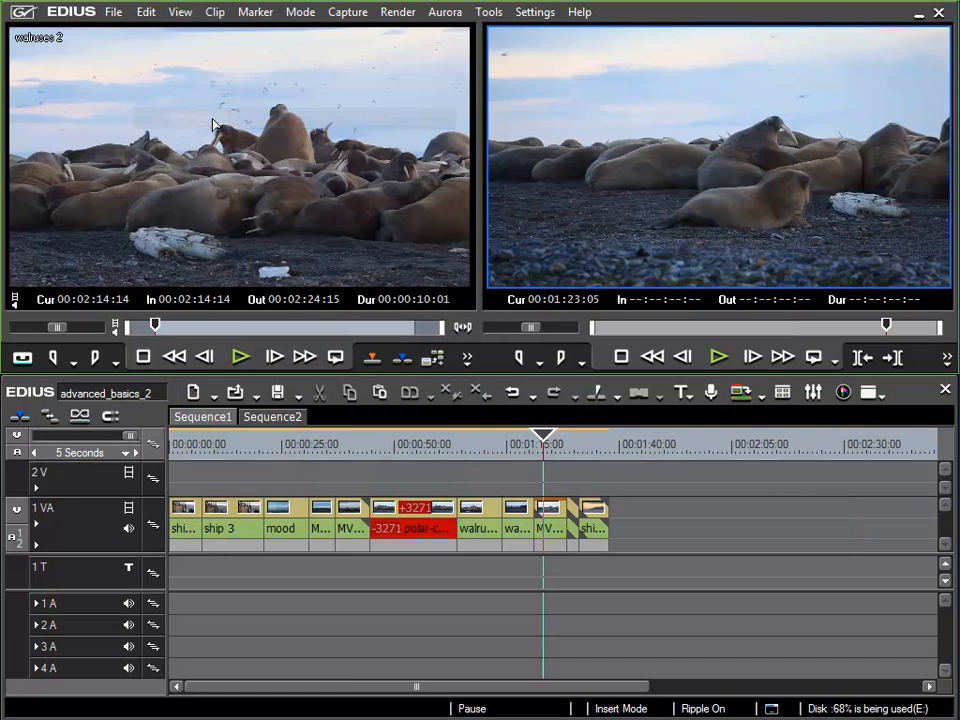
# Step: Paste the group of cut clips at the start of the timeline, at 00:00:00:00
pyautogui.moveTo(351, 435); pyautogui.dragTo(160, 437)
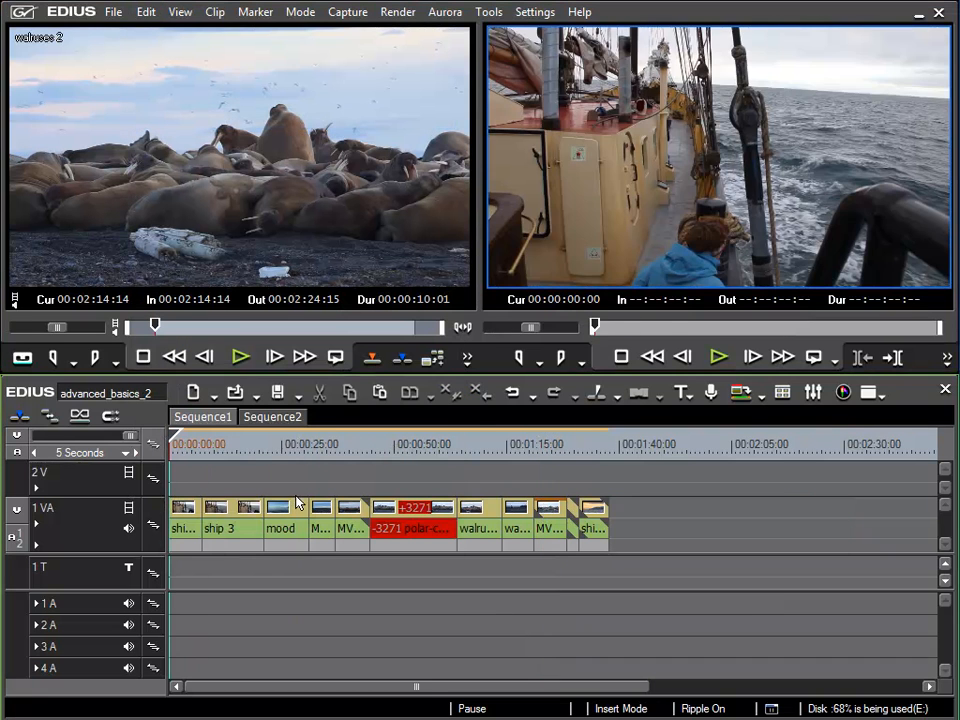
pyautogui.click(152, 15)
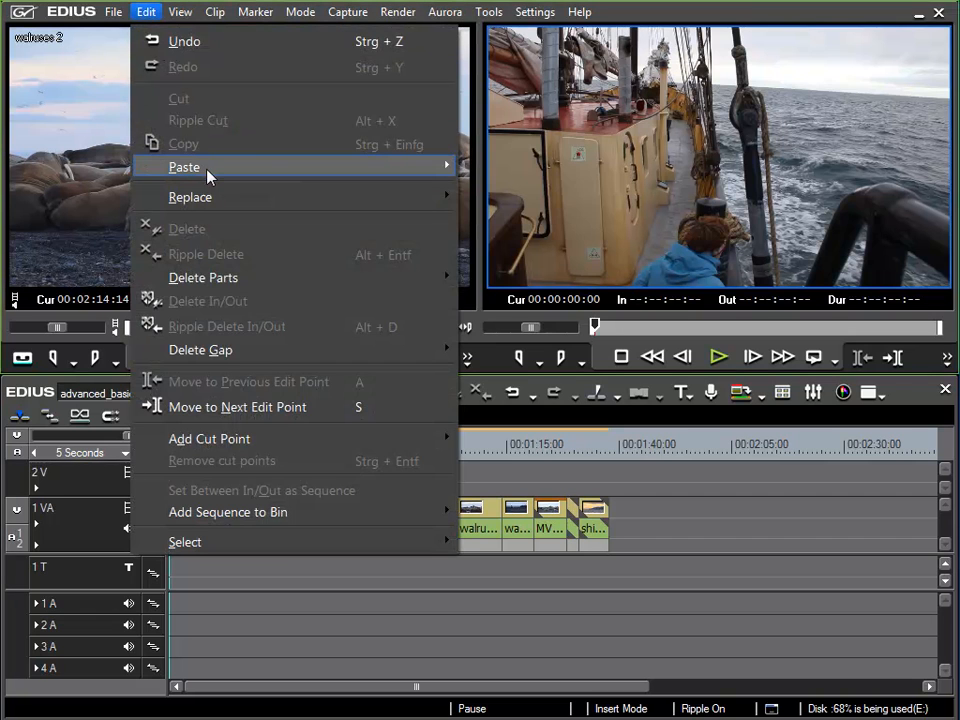
pyautogui.moveTo(236, 171)
pyautogui.click(533, 175)
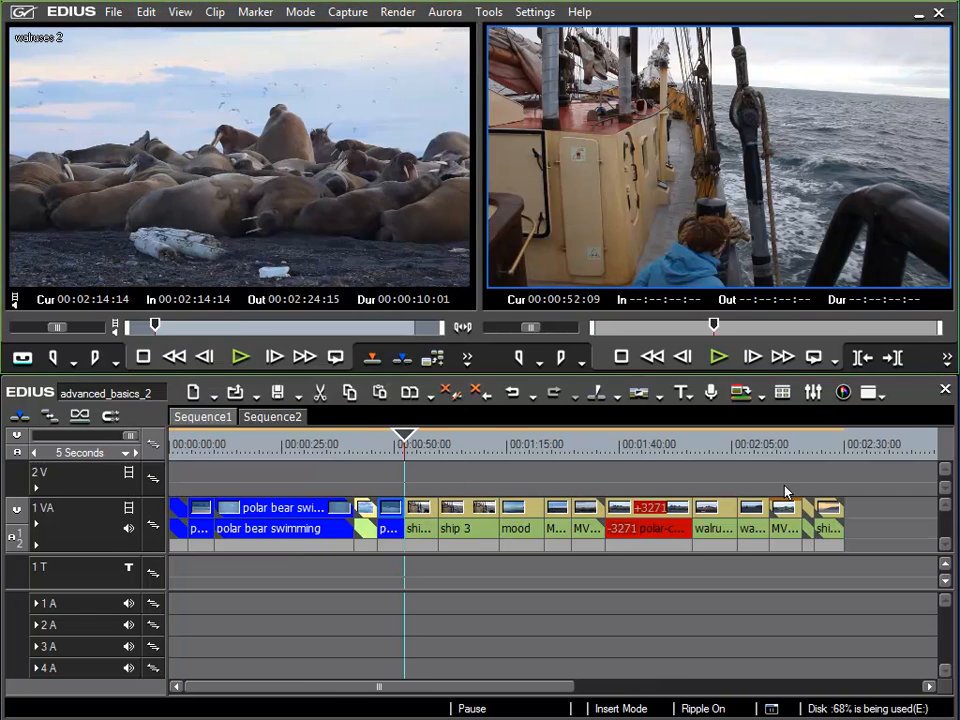